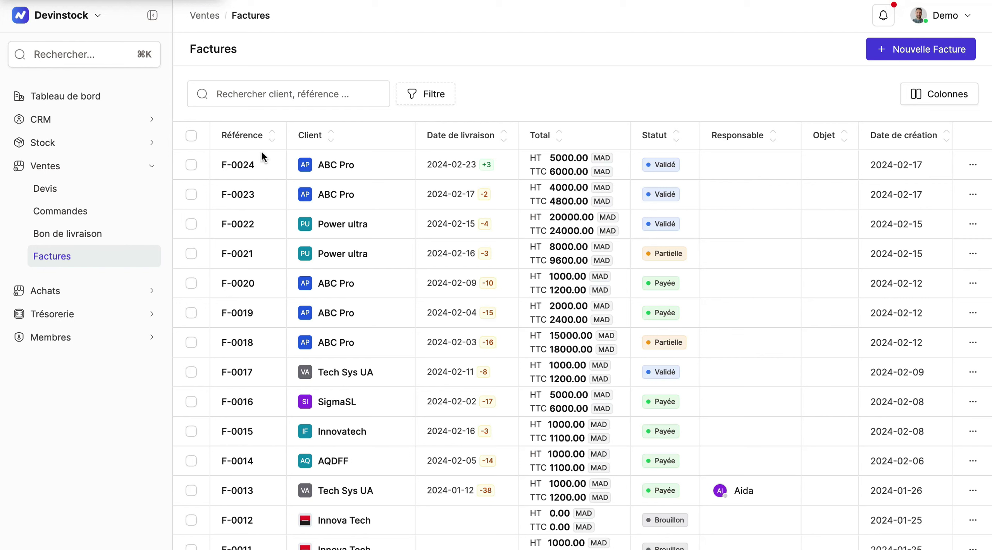
- Open the ABC Pro invoice totalling 6000 MAD TTC and start a new Réglement with the category Vente
{"action": "left_click", "coordinate": [245, 169]}
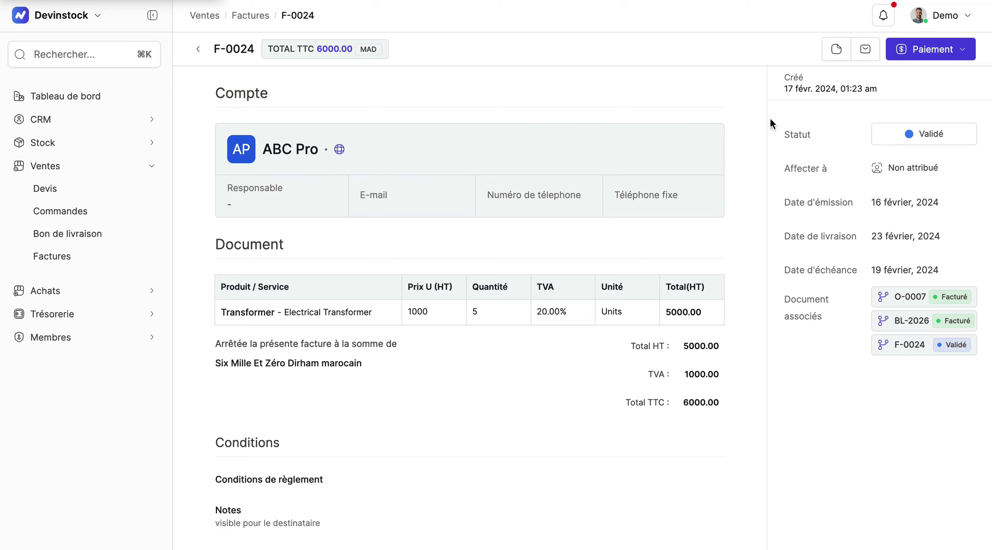
{"action": "left_click", "coordinate": [922, 54]}
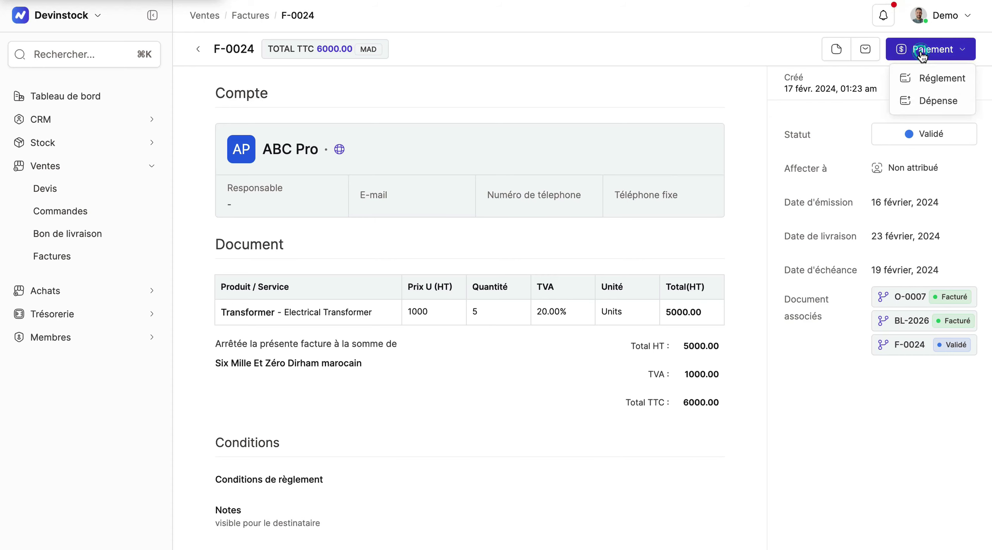
{"action": "left_click", "coordinate": [928, 77]}
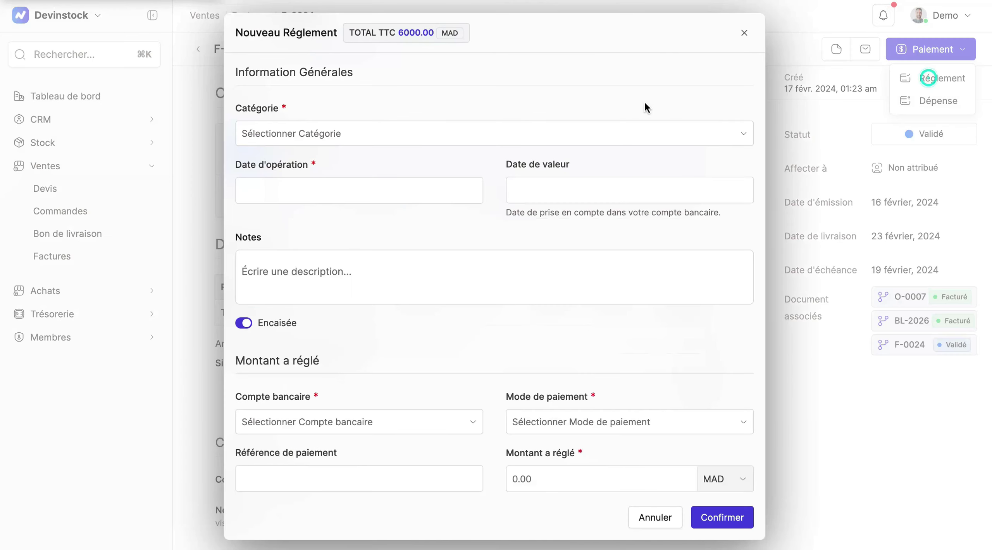
{"action": "left_click", "coordinate": [630, 137]}
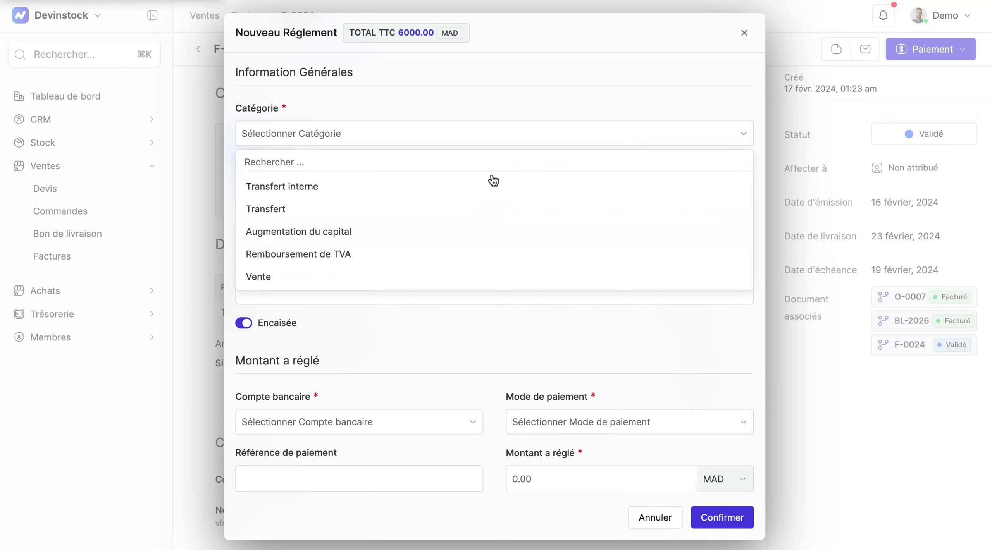
{"action": "left_click", "coordinate": [379, 287]}
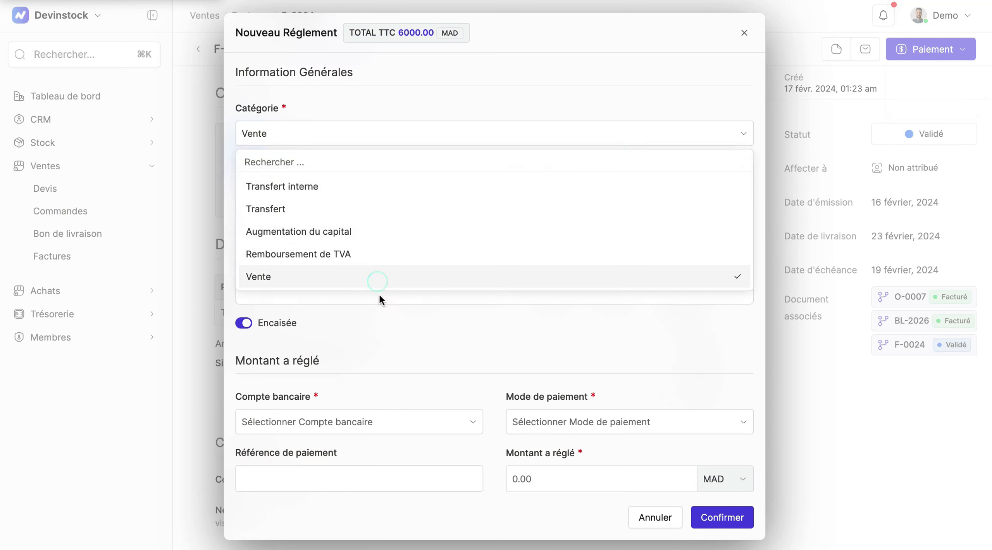
{"action": "left_click", "coordinate": [383, 317]}
- Set both the operation date and the value date to 19/02/2024 and enter the note "Avance 50%"
{"action": "left_click", "coordinate": [342, 199]}
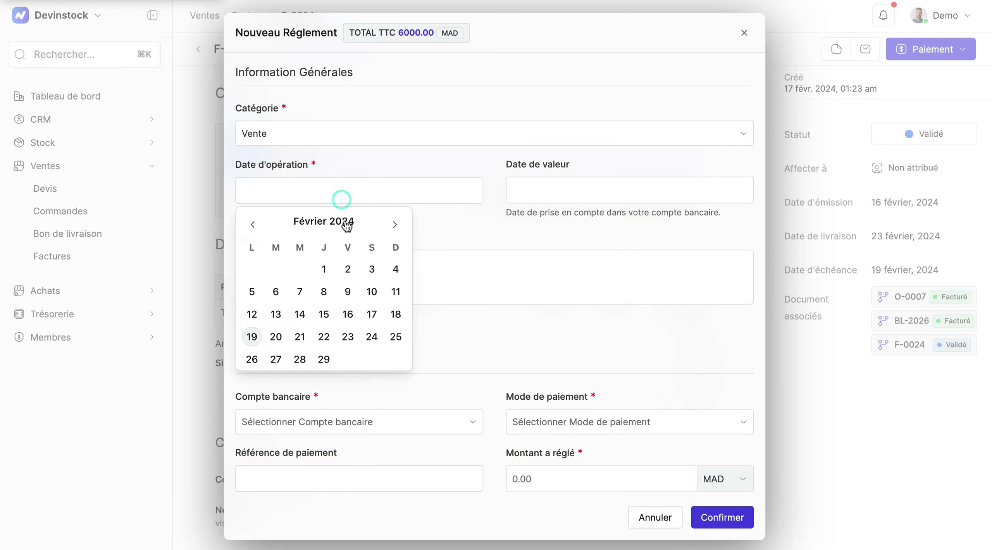
{"action": "left_click", "coordinate": [252, 341]}
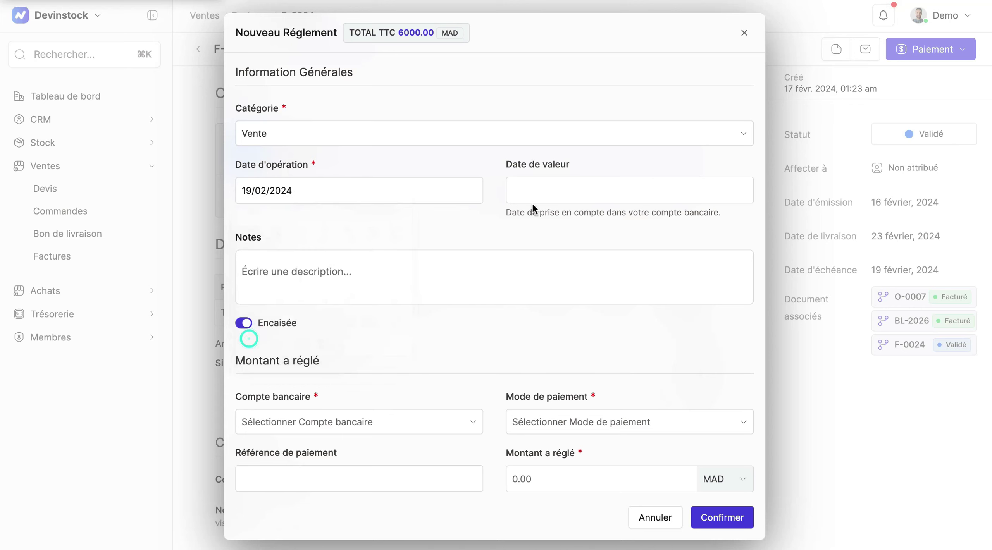
{"action": "left_click", "coordinate": [536, 190]}
{"action": "left_click", "coordinate": [522, 336]}
{"action": "left_click", "coordinate": [448, 333]}
{"action": "left_click", "coordinate": [358, 270]}
{"action": "type", "text": "Avance"}
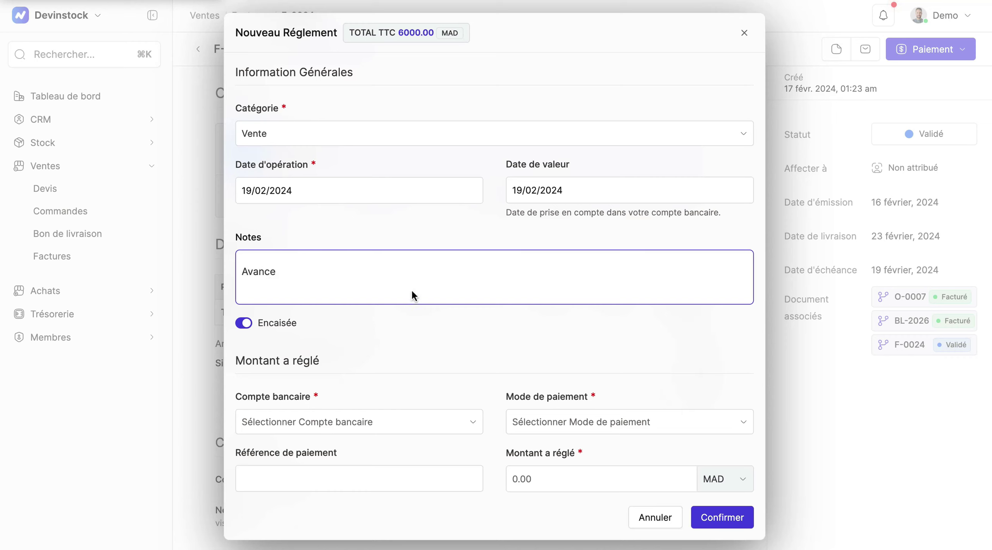
{"action": "type", "text": " 50%"}
- Set the payment to 3000 MAD with the Caisse account and Espèces as payment mode, and submit it
{"action": "scroll", "coordinate": [417, 411], "scroll_direction": "down", "scroll_amount": 1}
{"action": "left_click", "coordinate": [420, 392]}
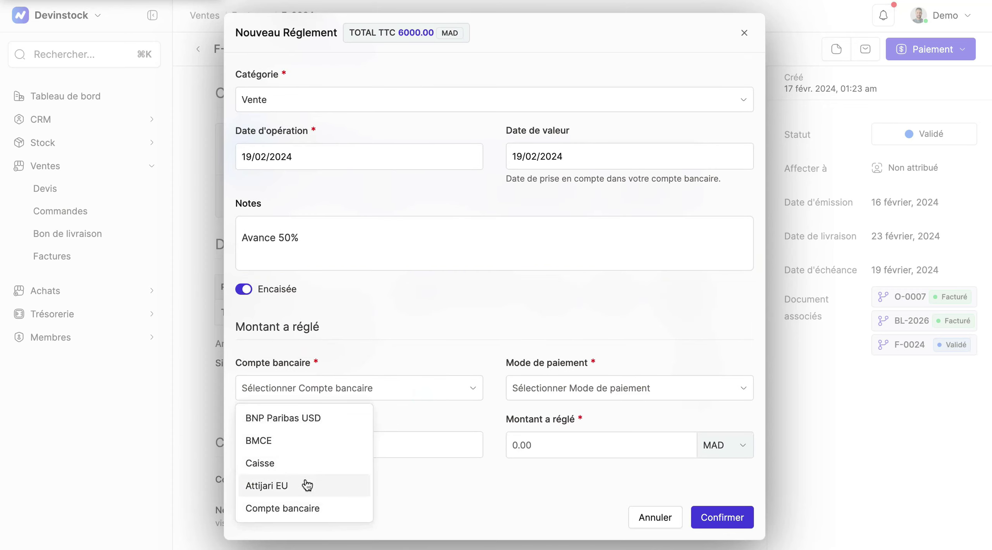
{"action": "left_click", "coordinate": [294, 464]}
{"action": "left_click", "coordinate": [549, 387]}
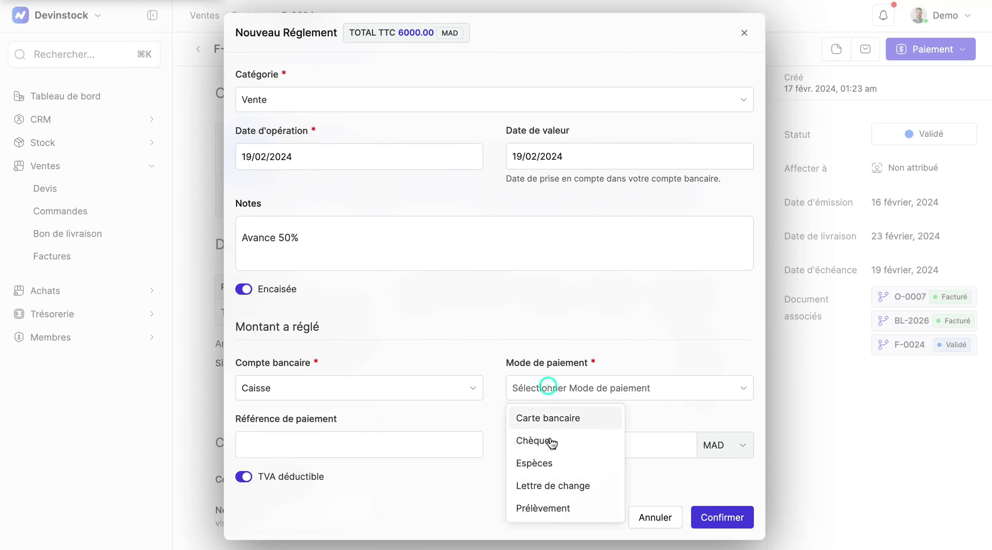
{"action": "left_click", "coordinate": [545, 464]}
{"action": "left_click", "coordinate": [537, 442]}
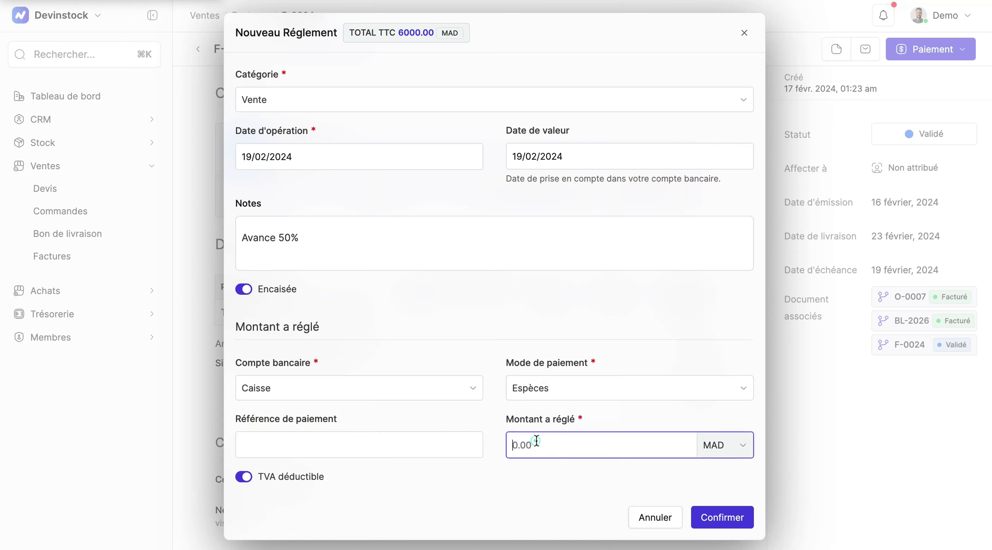
{"action": "type", "text": "3000"}
{"action": "left_click", "coordinate": [728, 519]}
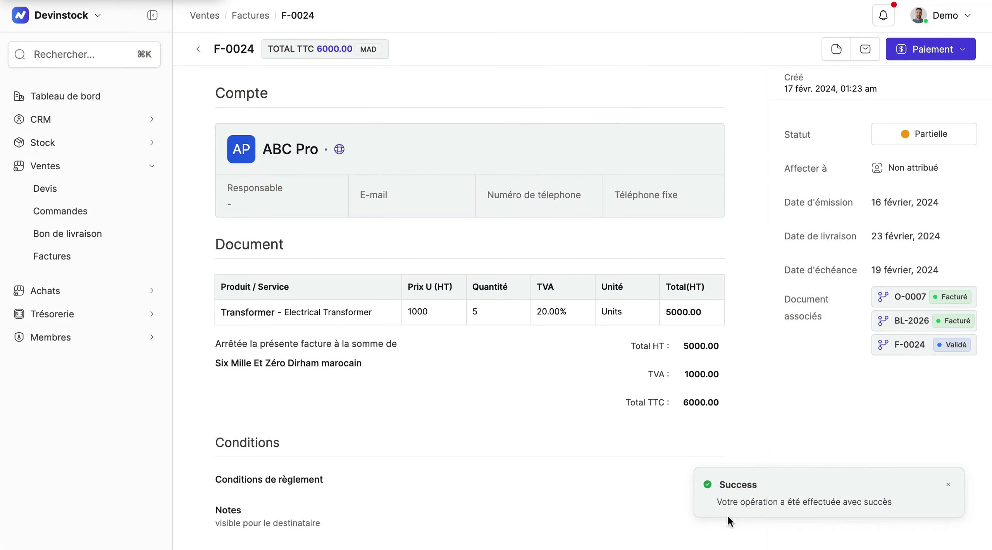
- Examine the payments recorded under the invoice's transactions
{"action": "scroll", "coordinate": [675, 435], "scroll_direction": "down", "scroll_amount": 1}
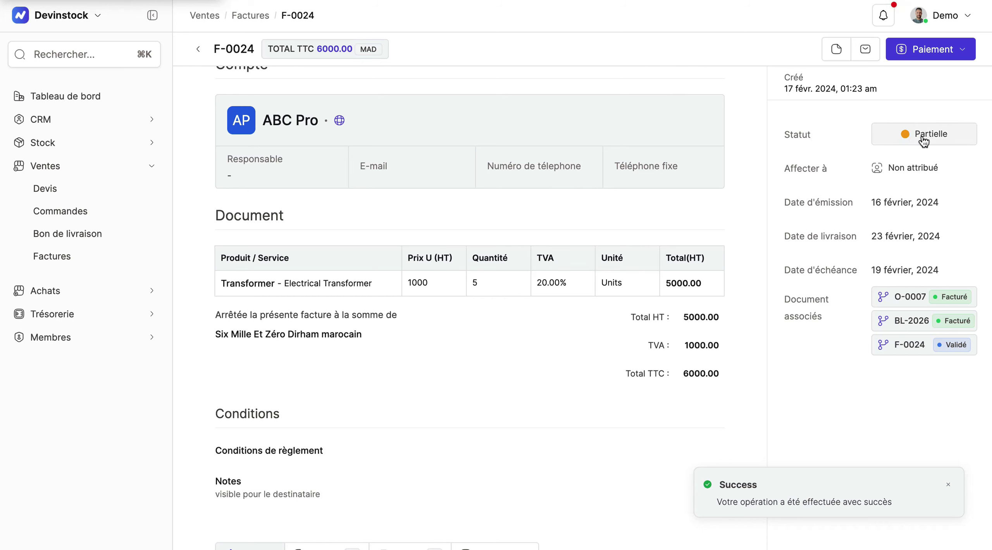
{"action": "scroll", "coordinate": [695, 289], "scroll_direction": "down", "scroll_amount": 5}
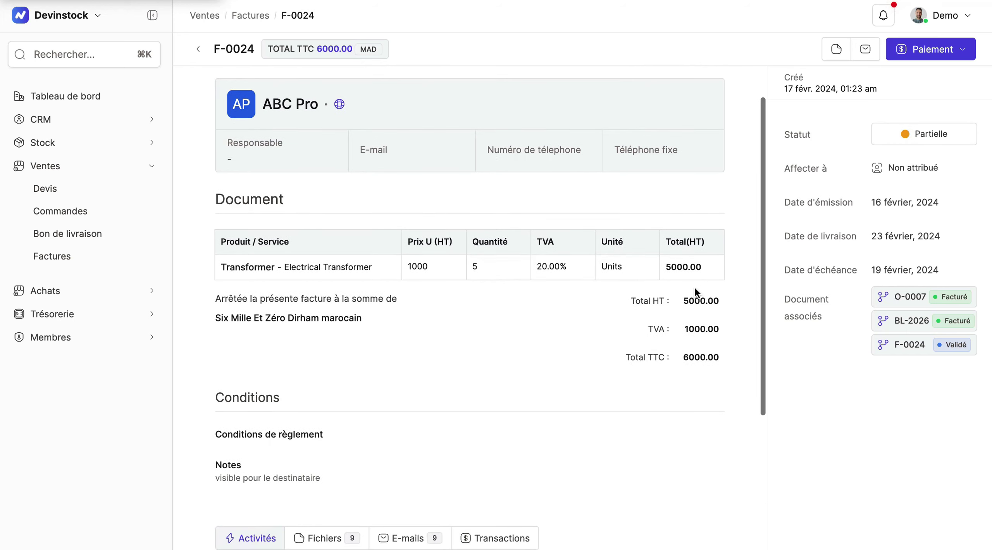
{"action": "left_click", "coordinate": [497, 416]}
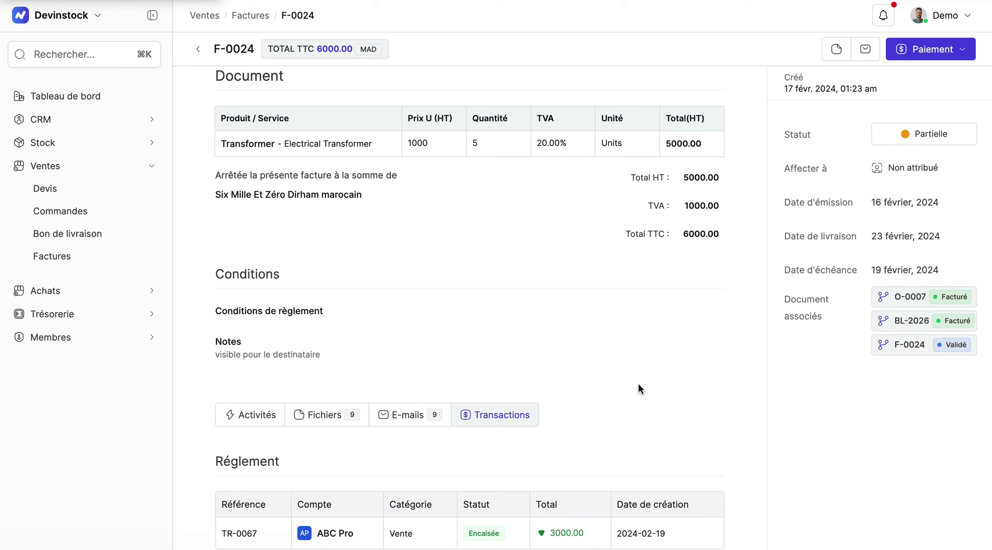
{"action": "scroll", "coordinate": [638, 382], "scroll_direction": "down", "scroll_amount": 1}
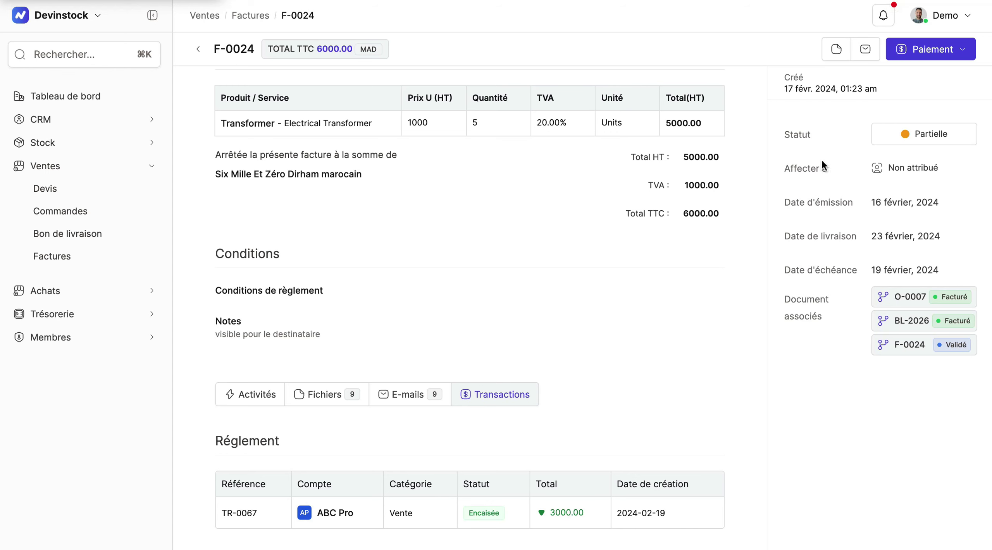
- Start a second Réglement on the invoice and replace its note with "Finalisation"
{"action": "left_click", "coordinate": [932, 52]}
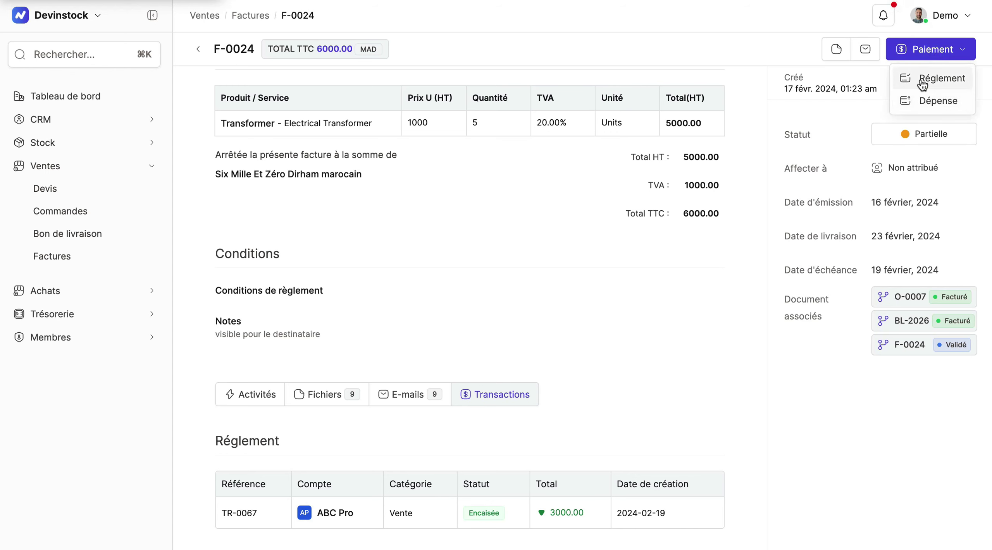
{"action": "left_click", "coordinate": [922, 82]}
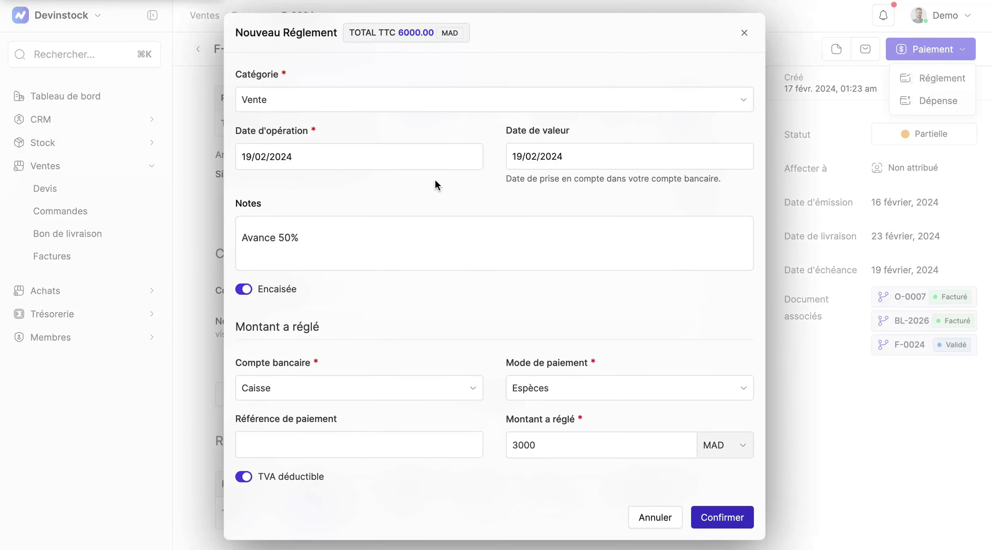
{"action": "left_click", "coordinate": [308, 244]}
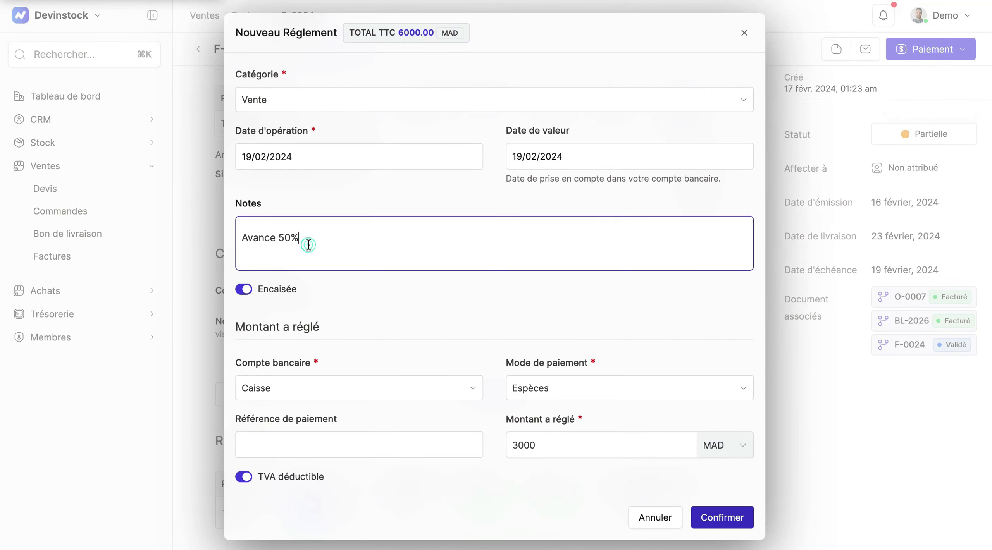
{"action": "left_click_drag", "start_coordinate": [308, 244], "coordinate": [237, 241]}
{"action": "key", "text": "BackSpace"}
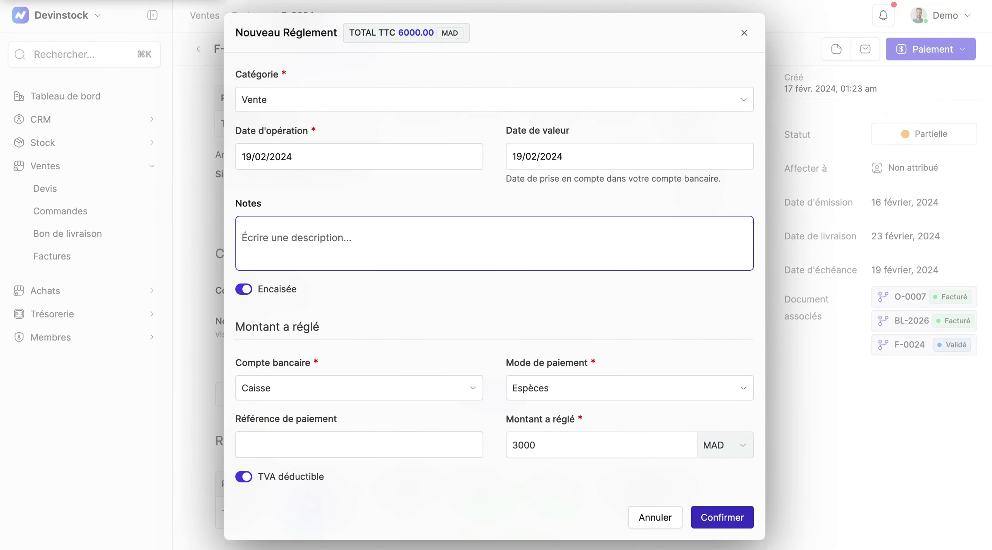
{"action": "type", "text": "F"}
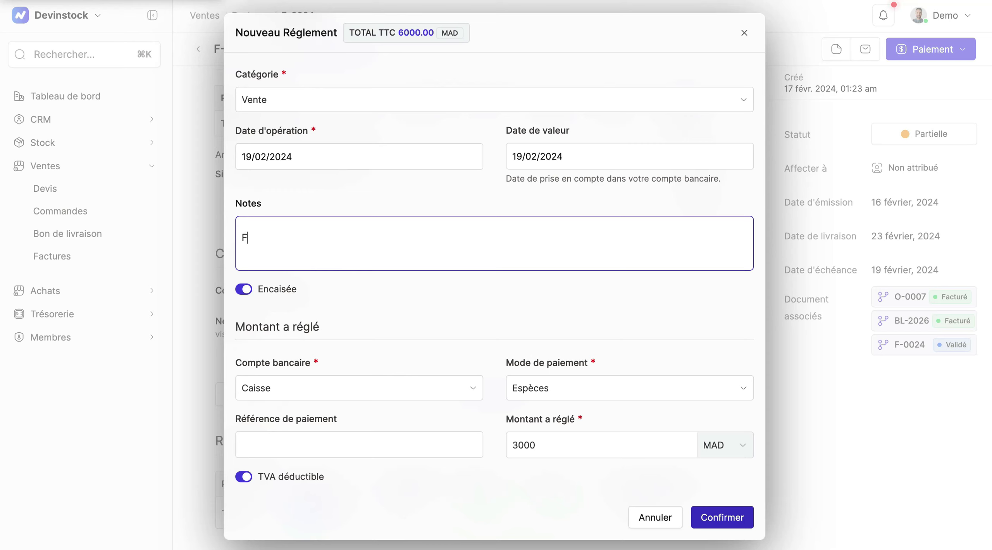
{"action": "type", "text": "ina;llisation"}
- Set the second payment's bank account to Compte bancaire and its payment mode to Virement bancaire
{"action": "left_click", "coordinate": [389, 388]}
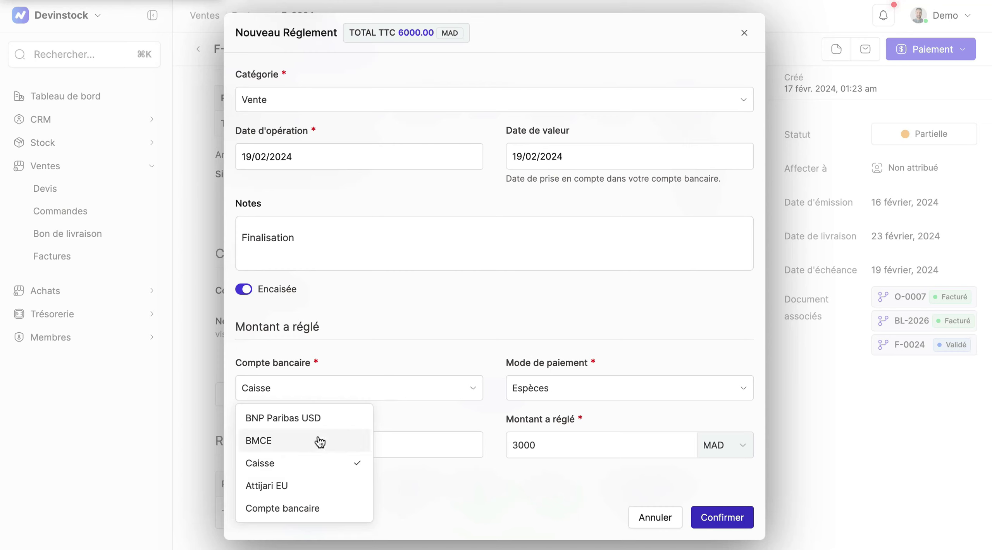
{"action": "left_click", "coordinate": [320, 442]}
{"action": "left_click", "coordinate": [399, 388]}
{"action": "left_click", "coordinate": [330, 508]}
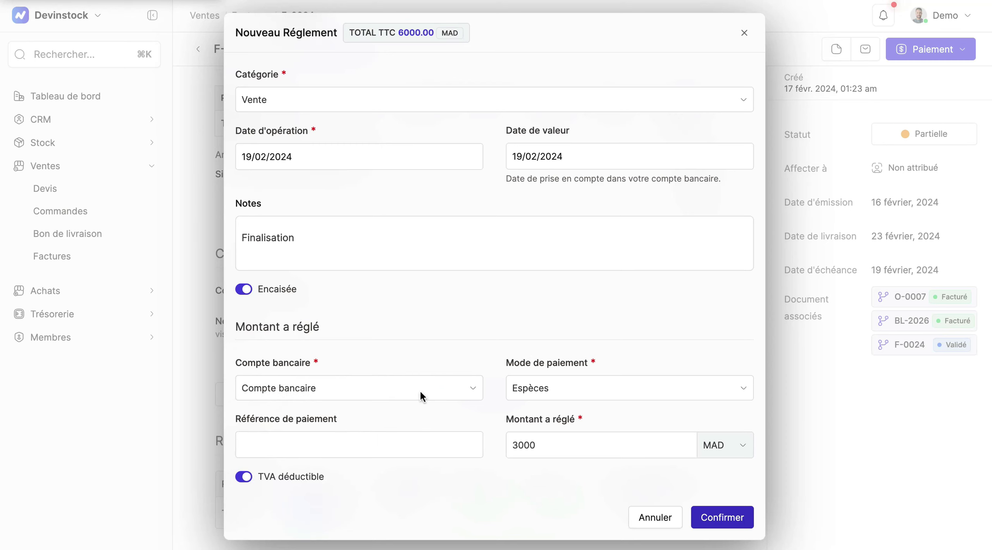
{"action": "left_click", "coordinate": [551, 389]}
{"action": "scroll", "coordinate": [547, 505], "scroll_direction": "down", "scroll_amount": 1}
{"action": "left_click", "coordinate": [546, 511]}
{"action": "left_click", "coordinate": [248, 293]}
{"action": "left_click", "coordinate": [248, 293]}
{"action": "scroll", "coordinate": [332, 366], "scroll_direction": "up", "scroll_amount": 1}
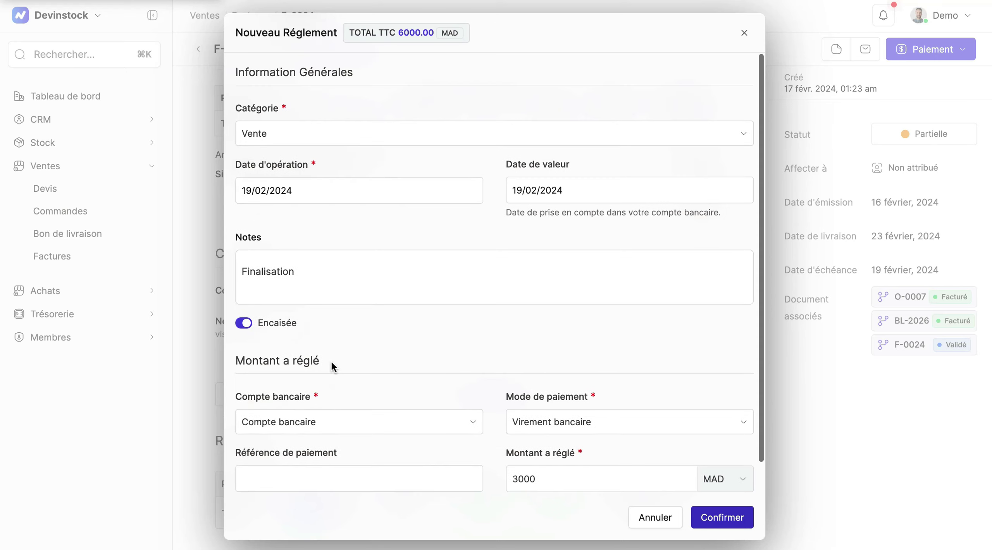
{"action": "left_click", "coordinate": [318, 193]}
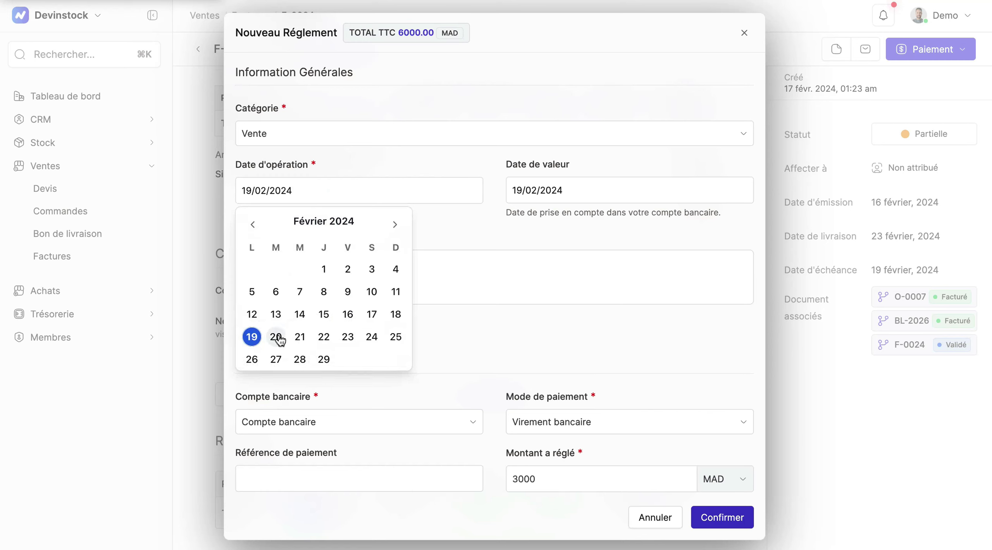
{"action": "left_click", "coordinate": [543, 361]}
{"action": "left_click", "coordinate": [556, 191]}
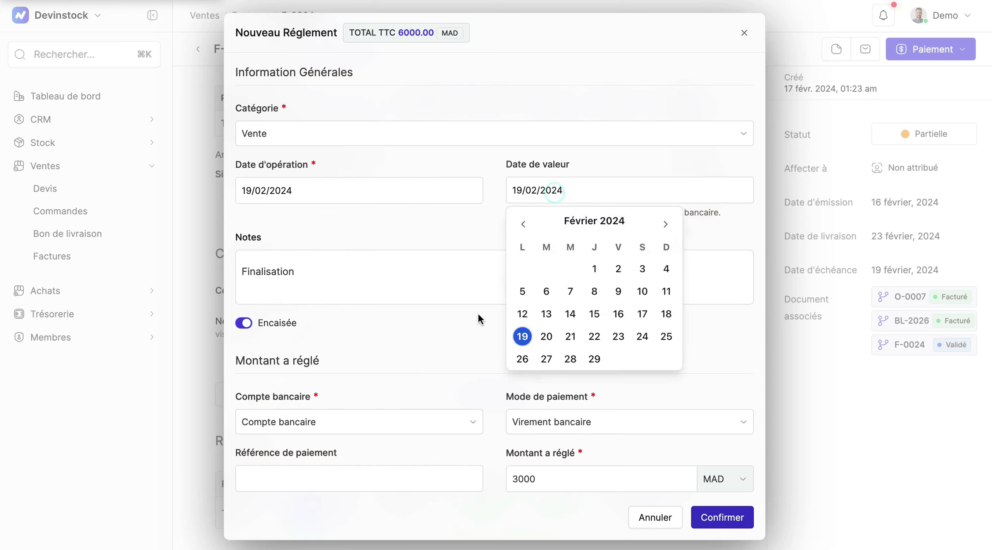
{"action": "left_click", "coordinate": [461, 338]}
- Submit the second payment and review the invoice's list of payments
{"action": "scroll", "coordinate": [460, 338], "scroll_direction": "down", "scroll_amount": 2}
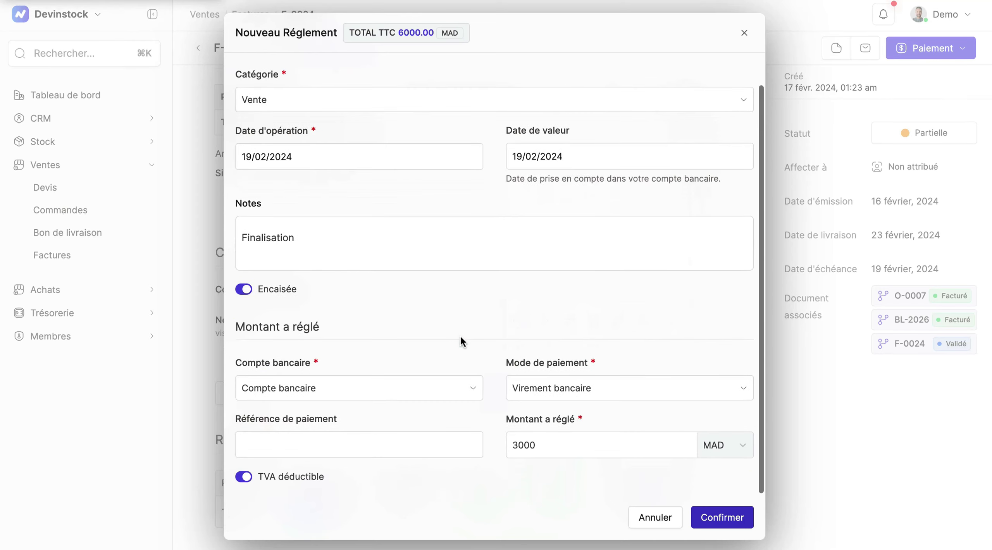
{"action": "left_click", "coordinate": [722, 519]}
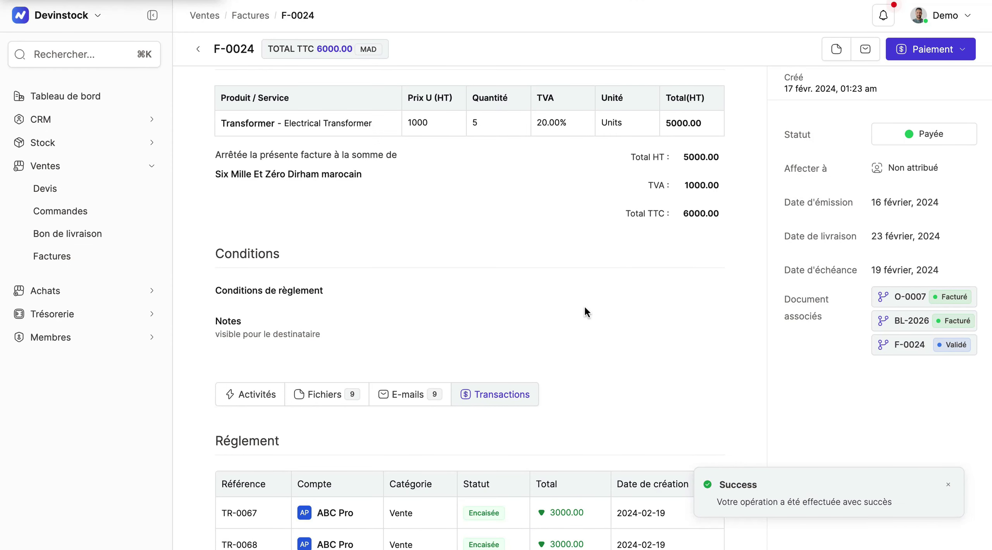
{"action": "scroll", "coordinate": [585, 305], "scroll_direction": "down", "scroll_amount": 3}
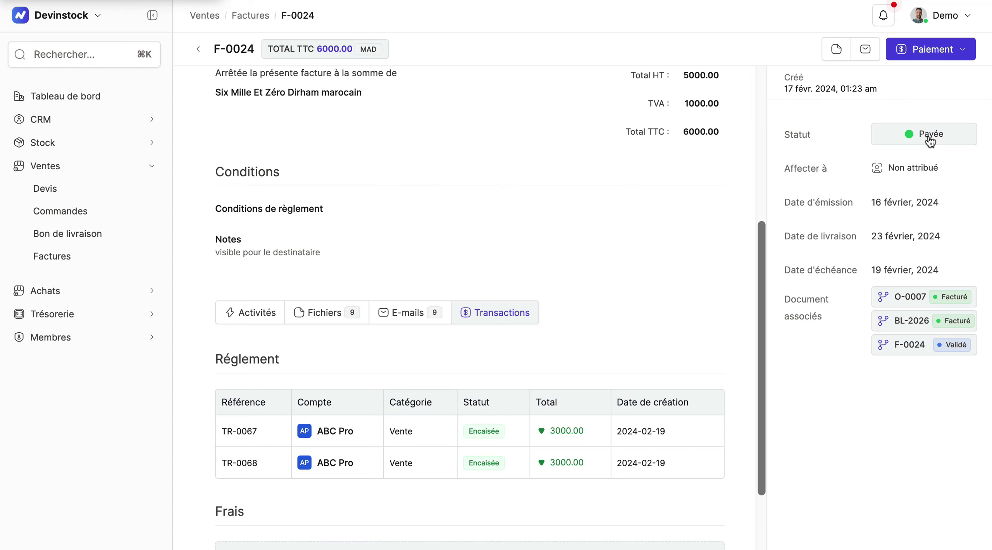
- Start a new Dépense on the invoice and assign it to the Karim Transport account
{"action": "left_click", "coordinate": [946, 49]}
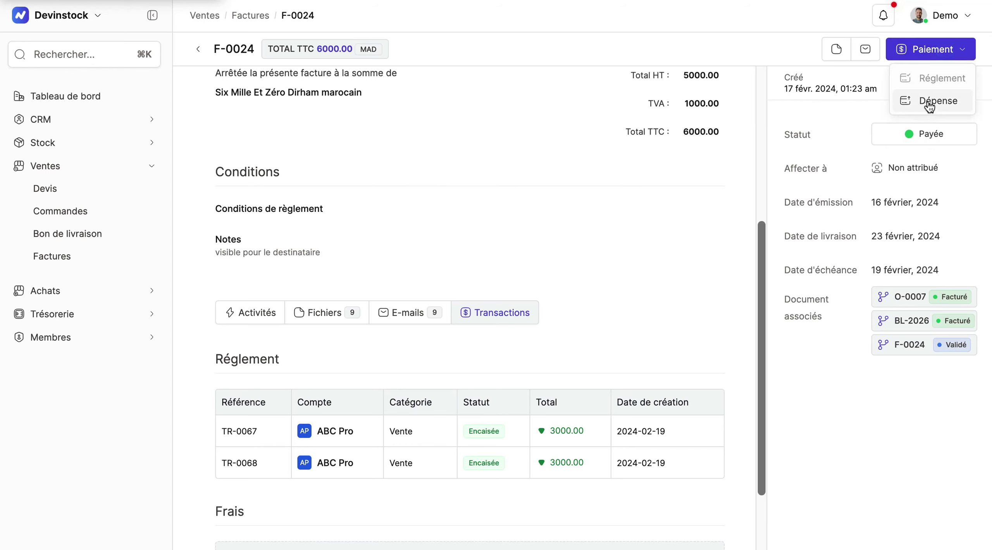
{"action": "left_click", "coordinate": [928, 101]}
{"action": "left_click", "coordinate": [438, 101]}
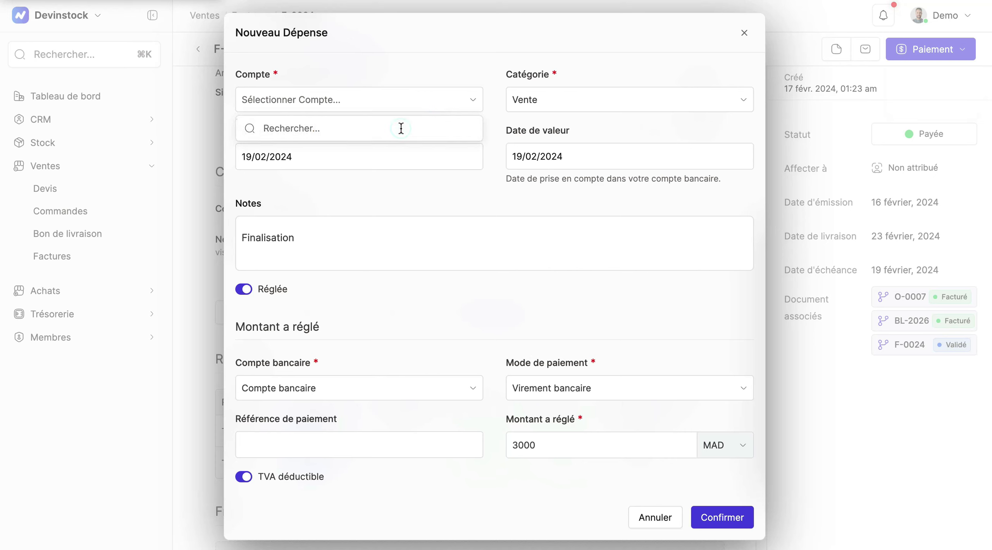
{"action": "type", "text": "Tran"}
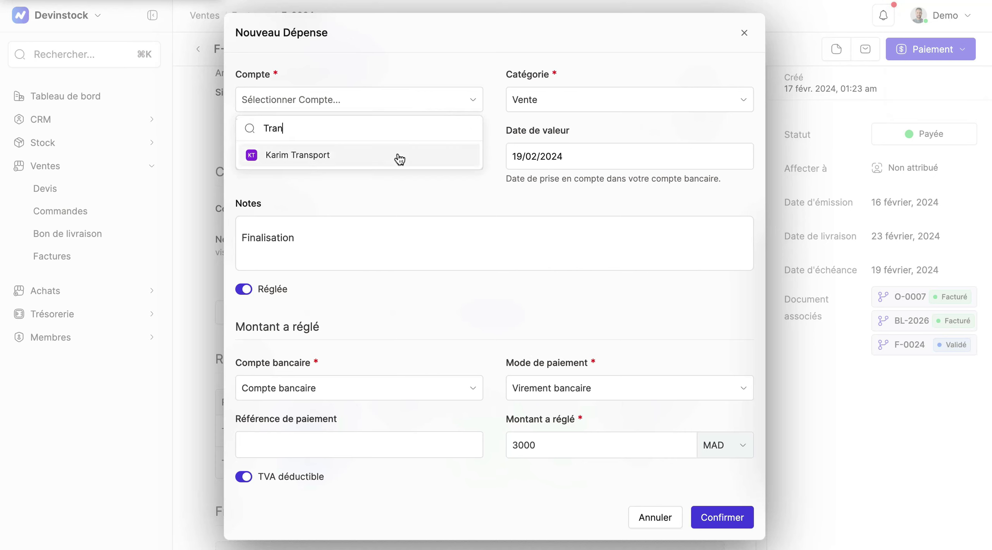
{"action": "left_click", "coordinate": [393, 161]}
- Set the new expense's category to Frais de Transport
{"action": "left_click", "coordinate": [603, 95]}
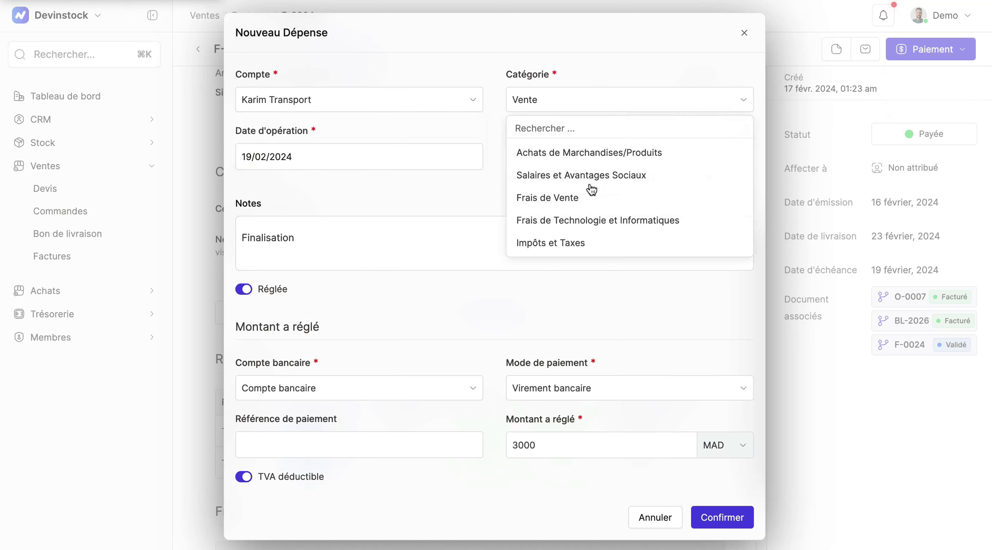
{"action": "scroll", "coordinate": [587, 209], "scroll_direction": "down", "scroll_amount": 3}
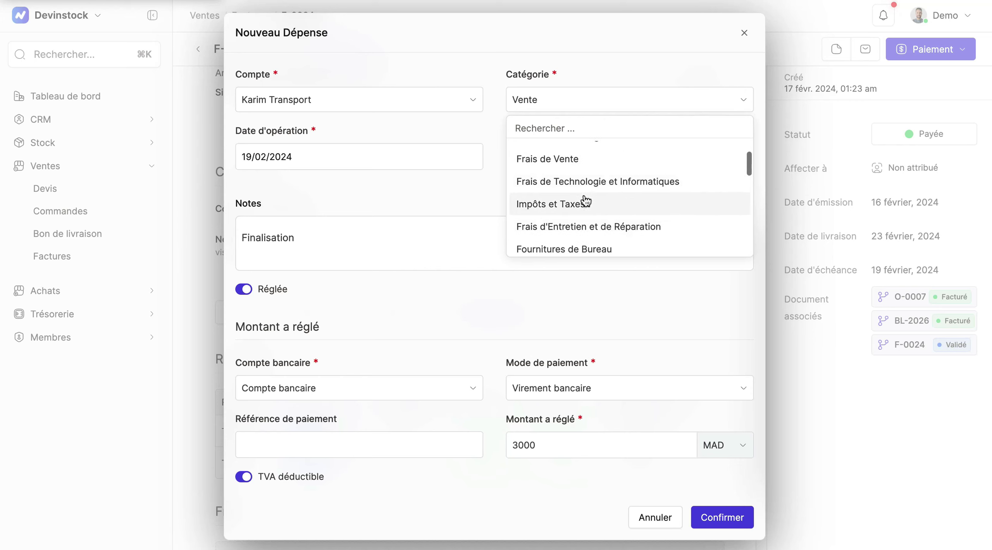
{"action": "scroll", "coordinate": [587, 202], "scroll_direction": "down", "scroll_amount": 6}
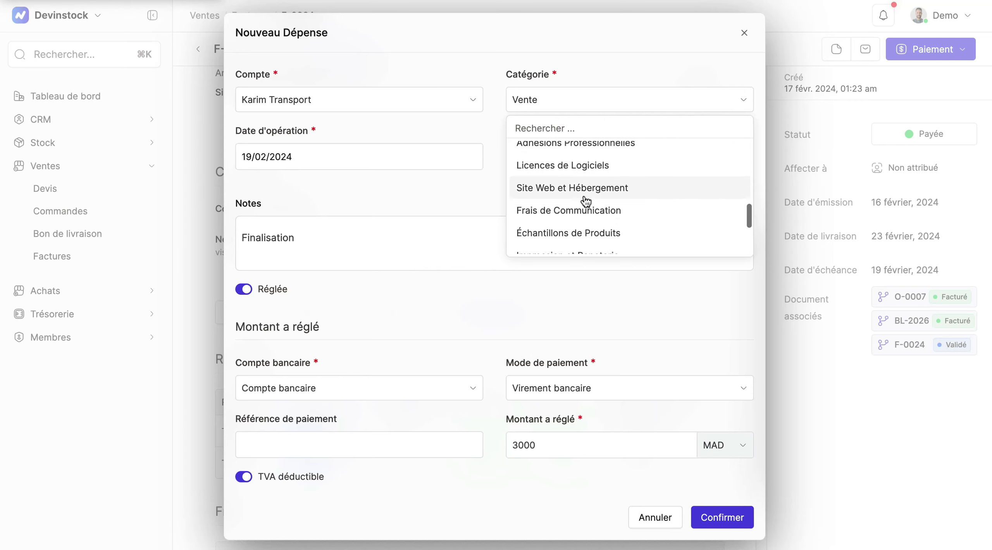
{"action": "scroll", "coordinate": [587, 220], "scroll_direction": "down", "scroll_amount": 1}
{"action": "left_click", "coordinate": [589, 242]}
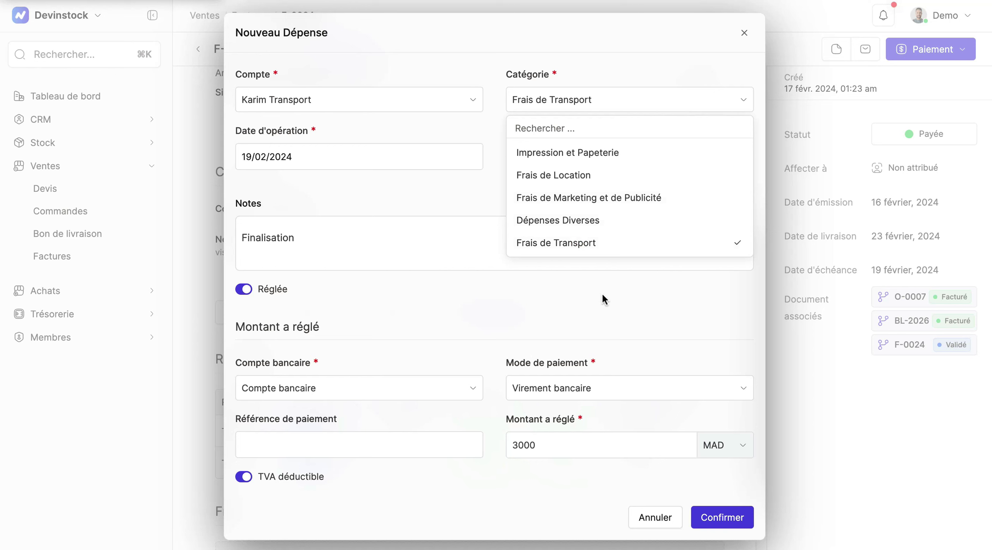
- Set both the expense's operation date and its value date to 17/02/2024
{"action": "left_click", "coordinate": [442, 155]}
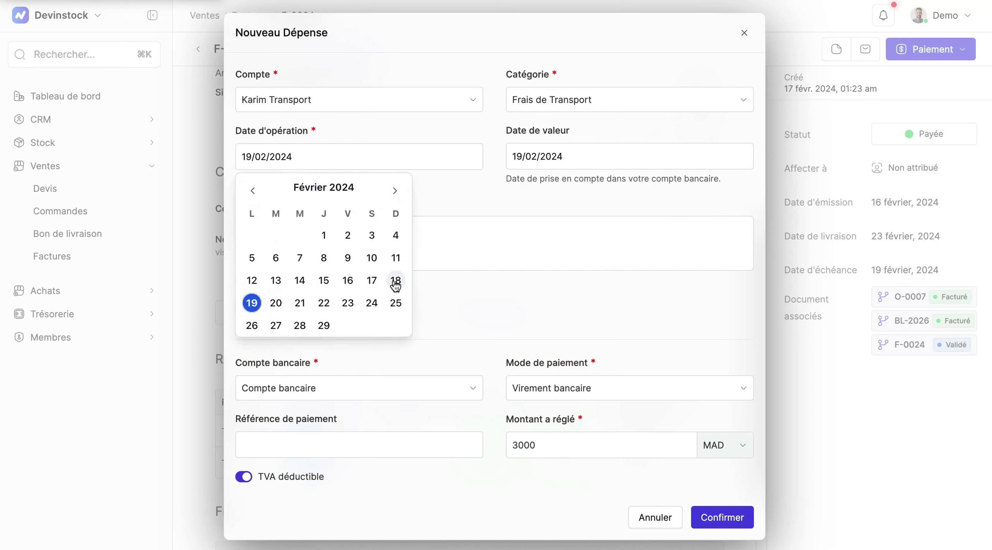
{"action": "left_click", "coordinate": [372, 280]}
{"action": "left_click", "coordinate": [547, 156]}
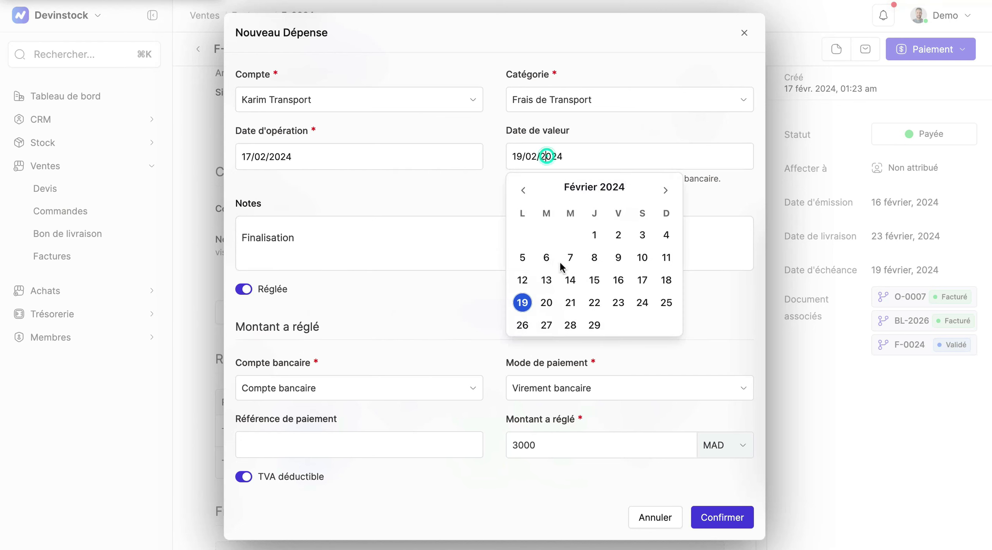
{"action": "left_click", "coordinate": [642, 280]}
- Replace the expense's note with "Frais de Transport pour livraison de la commande"
{"action": "double_click", "coordinate": [274, 237]}
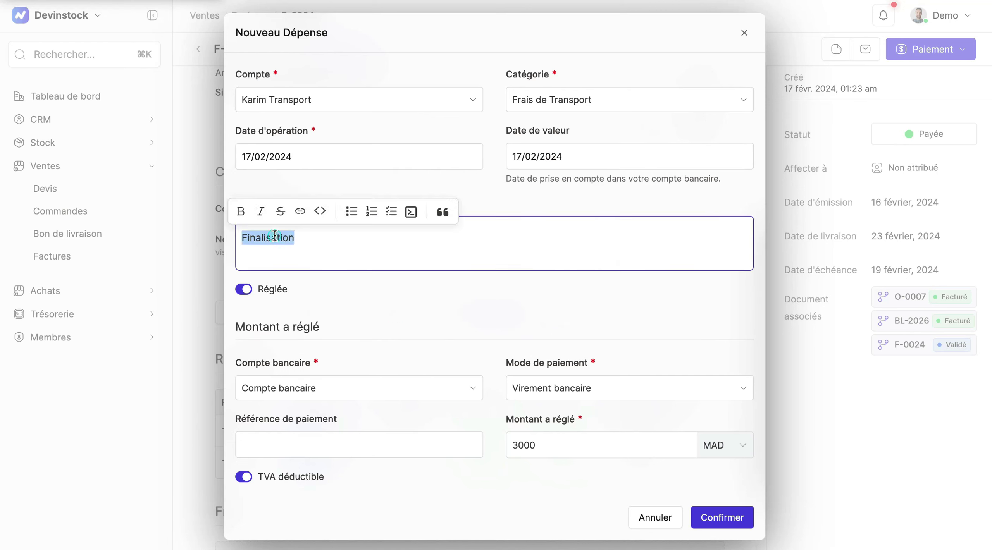
{"action": "type", "text": "Frais d"}
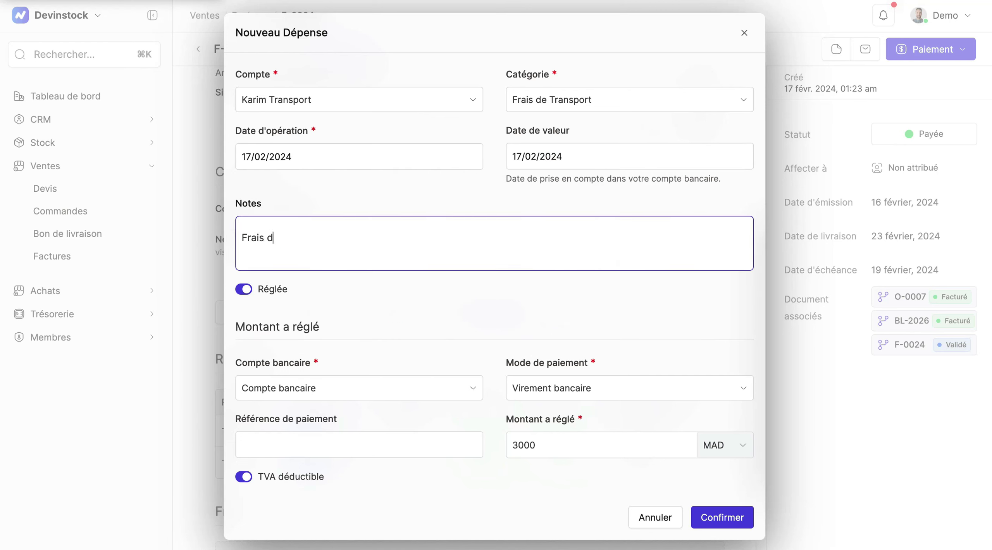
{"action": "type", "text": "e Transport pour livr"}
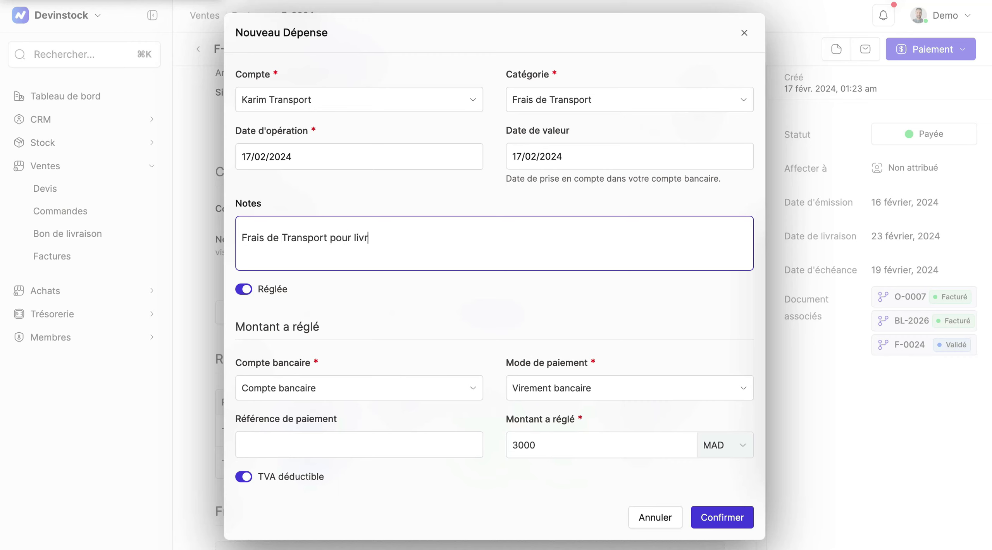
{"action": "type", "text": "aison de la commande"}
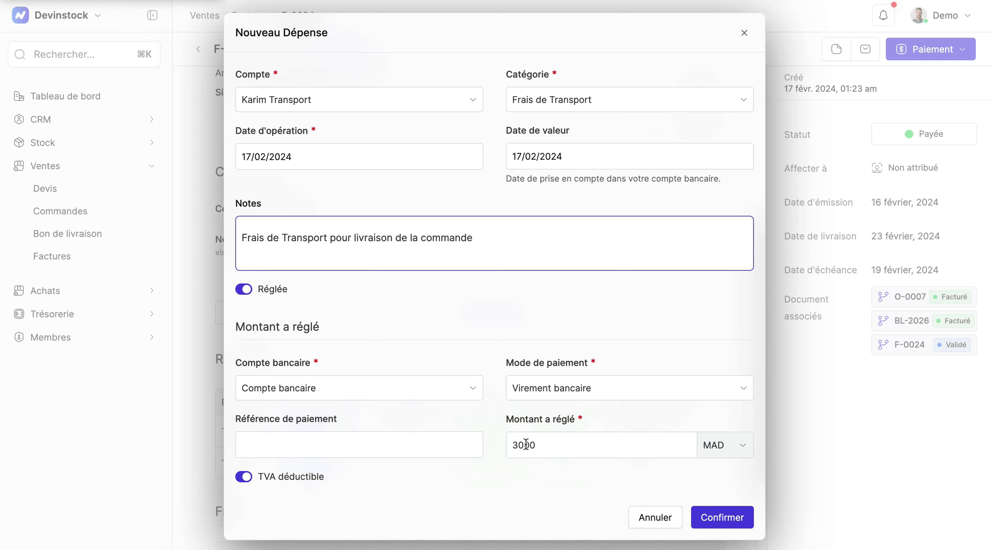
- Set the expense's bank account to Caisse, its payment mode to Espèces and its amount to 300 MAD
{"action": "left_click", "coordinate": [472, 390]}
{"action": "left_click", "coordinate": [341, 465]}
{"action": "left_click", "coordinate": [608, 389]}
{"action": "left_click", "coordinate": [559, 462]}
{"action": "left_click", "coordinate": [553, 445]}
{"action": "type", "text": "300"}
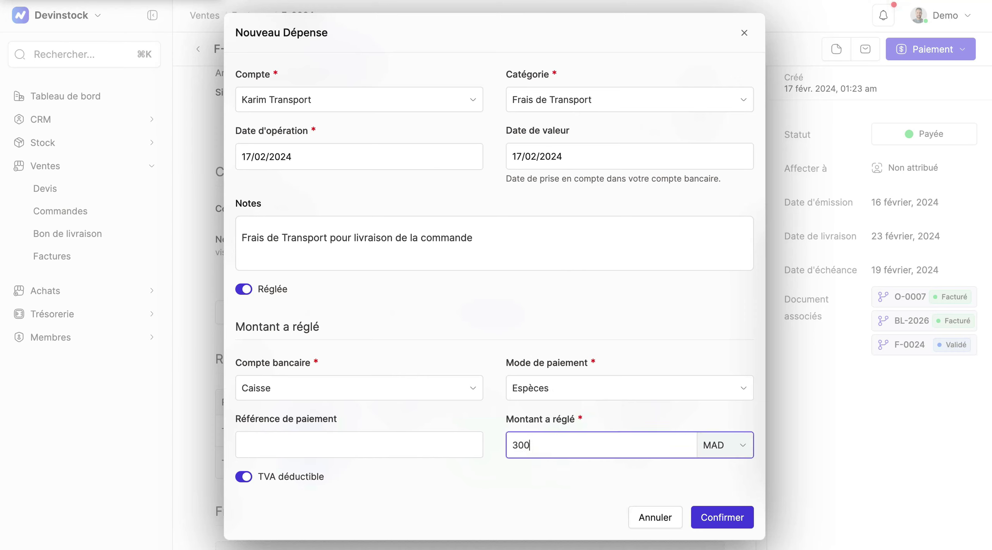
{"action": "left_click", "coordinate": [563, 499]}
- Turn off TVA déductible for the expense, submit it and review the invoice's Frais list
{"action": "left_click", "coordinate": [248, 477]}
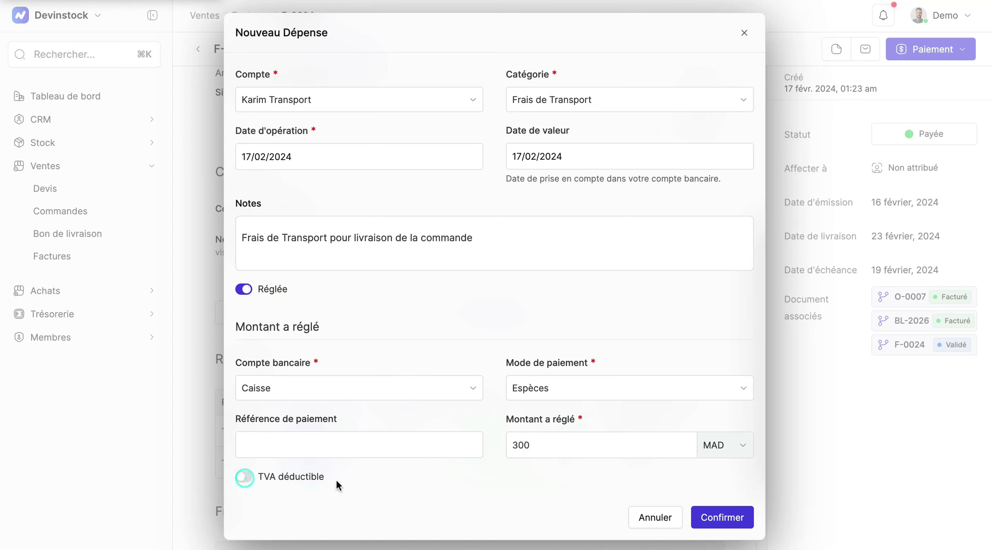
{"action": "left_click", "coordinate": [734, 521]}
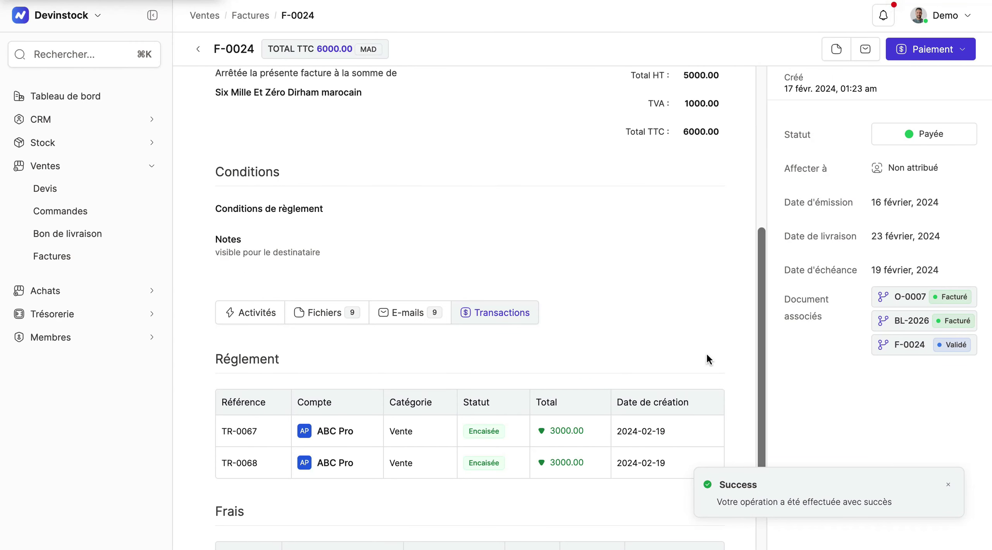
{"action": "scroll", "coordinate": [706, 355], "scroll_direction": "down", "scroll_amount": 2}
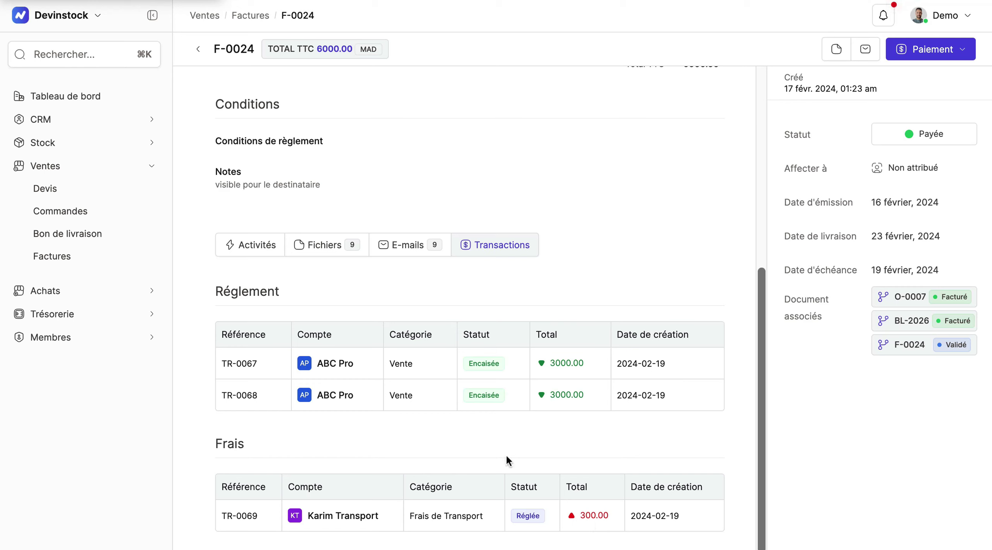
- Open the Trésorerie transactions list and examine the details and note of the first partial payment, TR-0067
{"action": "left_click", "coordinate": [137, 315]}
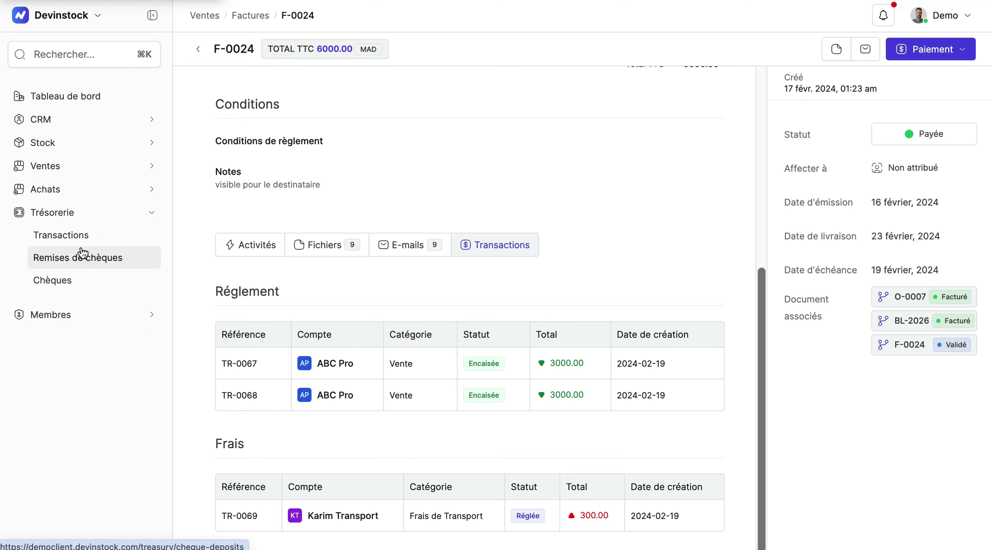
{"action": "left_click", "coordinate": [74, 240]}
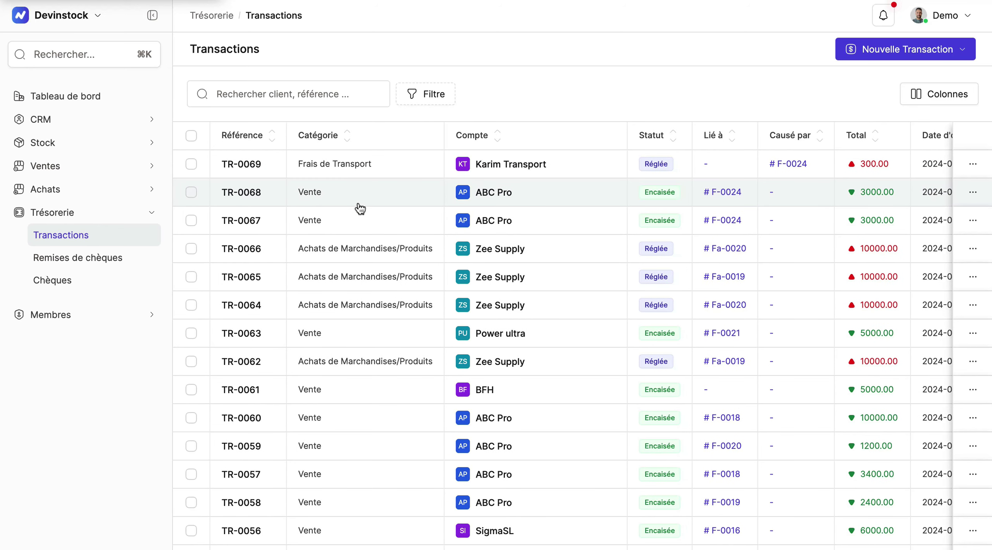
{"action": "left_click", "coordinate": [315, 220]}
{"action": "scroll", "coordinate": [425, 274], "scroll_direction": "down", "scroll_amount": 3}
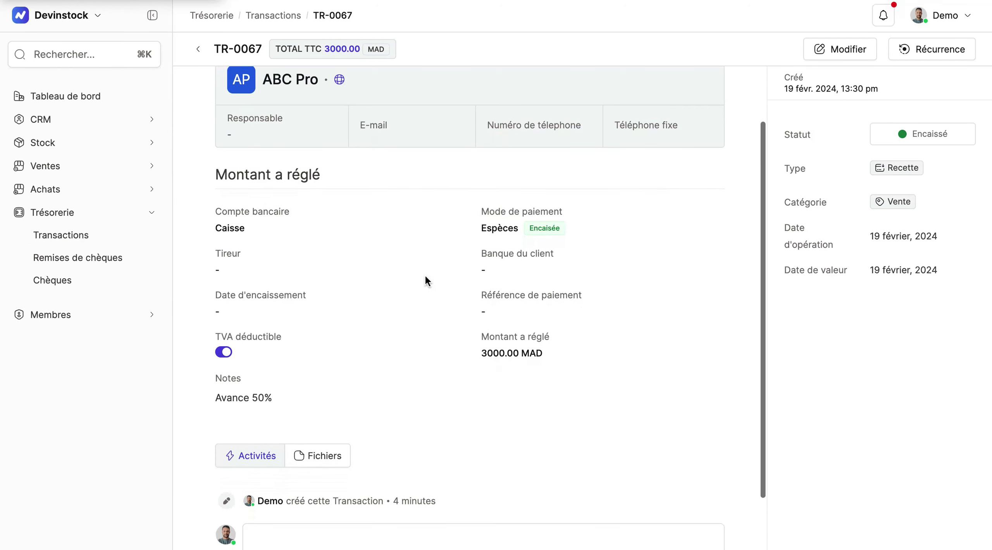
{"action": "left_click_drag", "start_coordinate": [276, 352], "coordinate": [193, 358]}
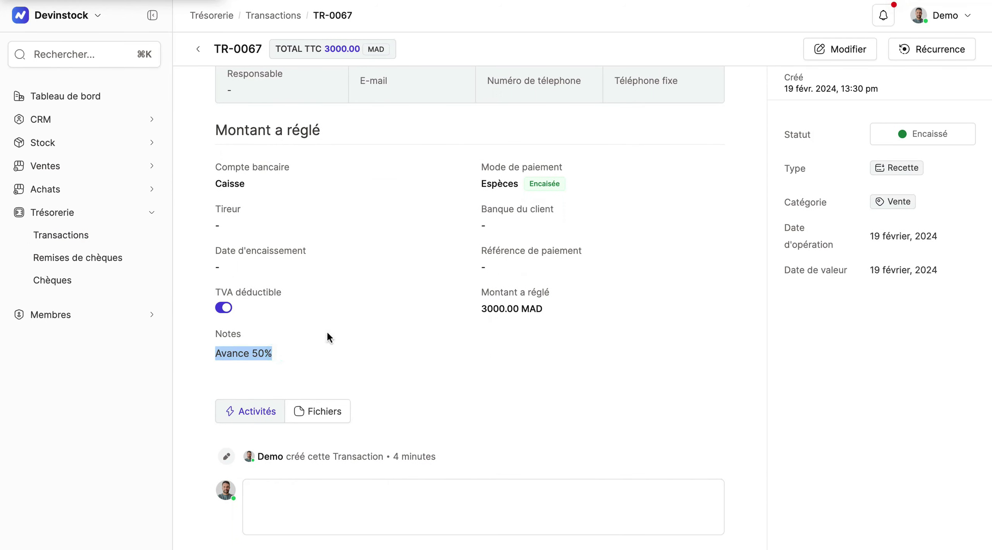
{"action": "scroll", "coordinate": [328, 337], "scroll_direction": "up", "scroll_amount": 2}
{"action": "scroll", "coordinate": [328, 337], "scroll_direction": "down", "scroll_amount": 3}
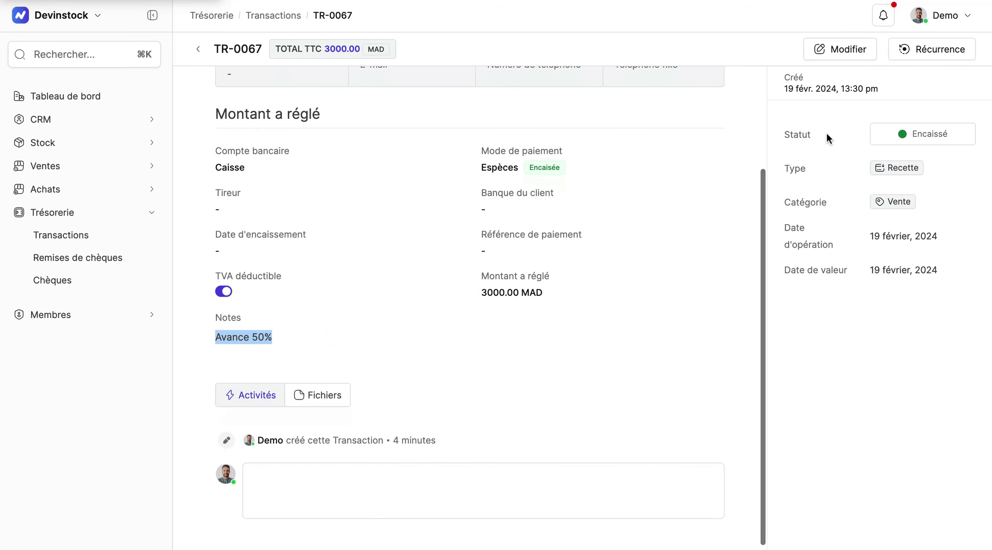
- Return to the transactions list and examine the details and note of the second partial payment, TR-0068
{"action": "left_click", "coordinate": [198, 49]}
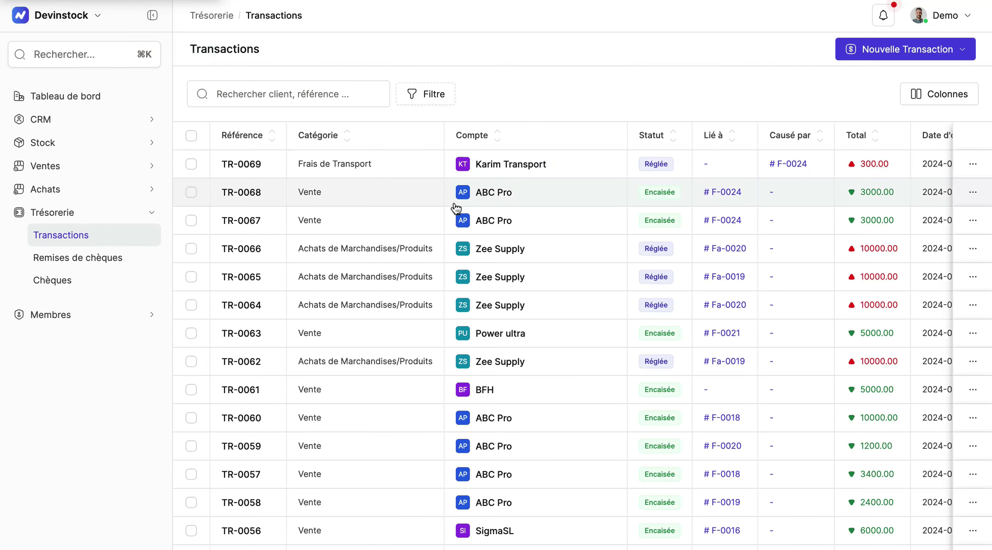
{"action": "left_click", "coordinate": [270, 195]}
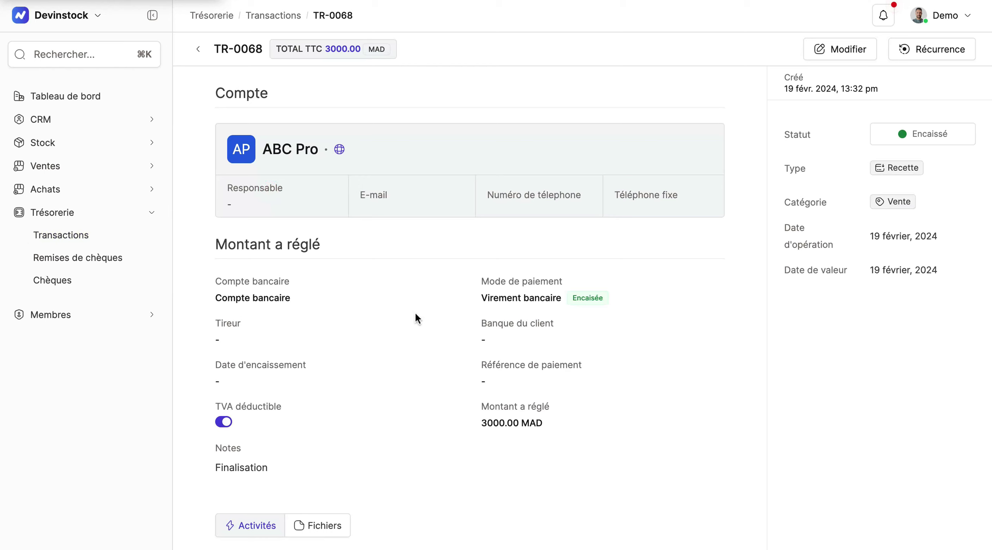
{"action": "left_click_drag", "start_coordinate": [282, 466], "coordinate": [209, 466]}
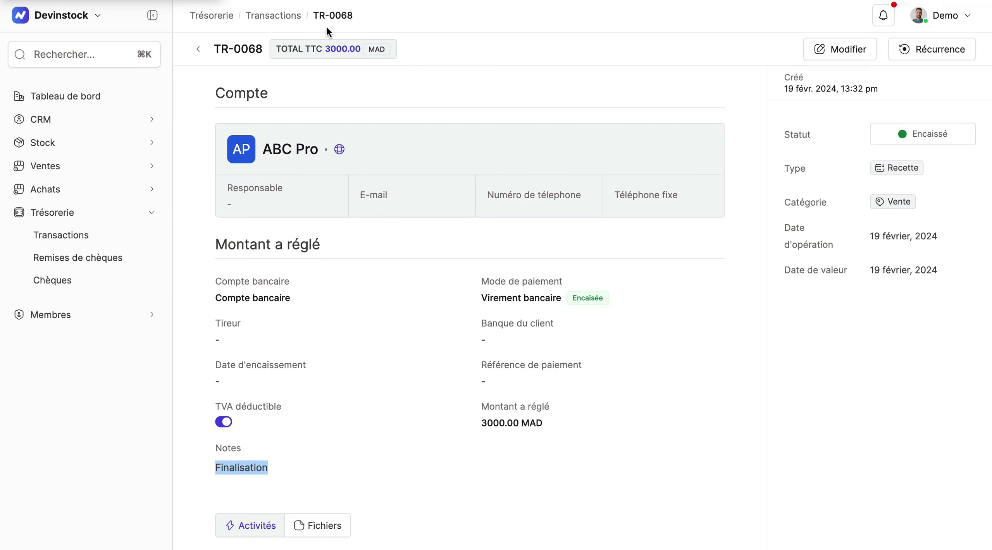
- Return to the transactions list and examine the details and note of the Karim Transport expense
{"action": "left_click", "coordinate": [199, 49]}
{"action": "left_click", "coordinate": [367, 164]}
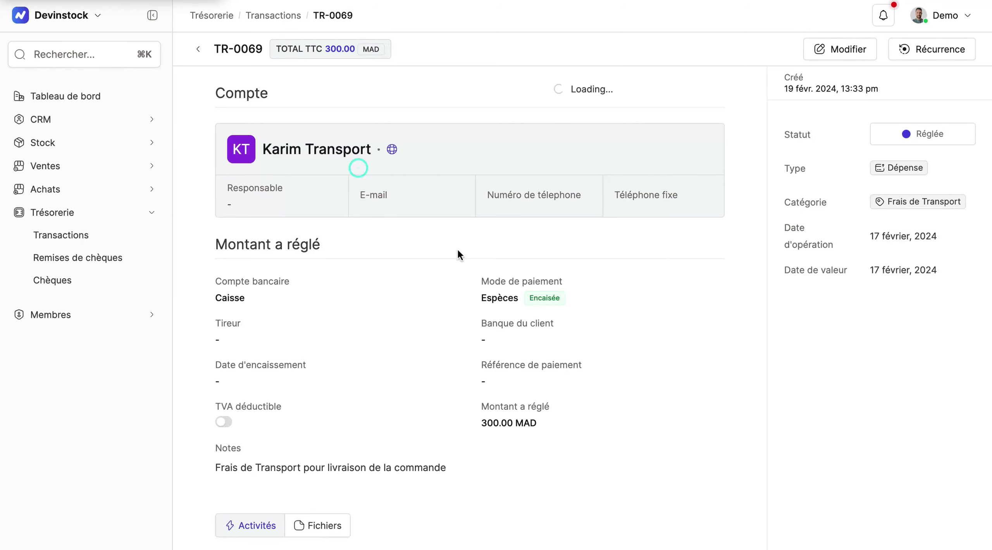
{"action": "scroll", "coordinate": [457, 252], "scroll_direction": "down", "scroll_amount": 1}
{"action": "triple_click", "coordinate": [215, 449]}
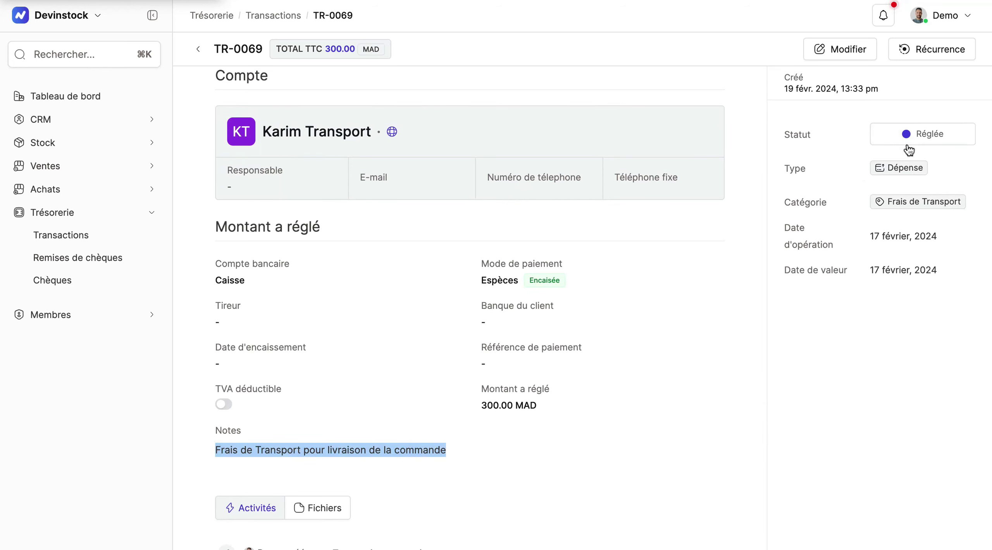
{"action": "scroll", "coordinate": [706, 312], "scroll_direction": "down", "scroll_amount": 1}
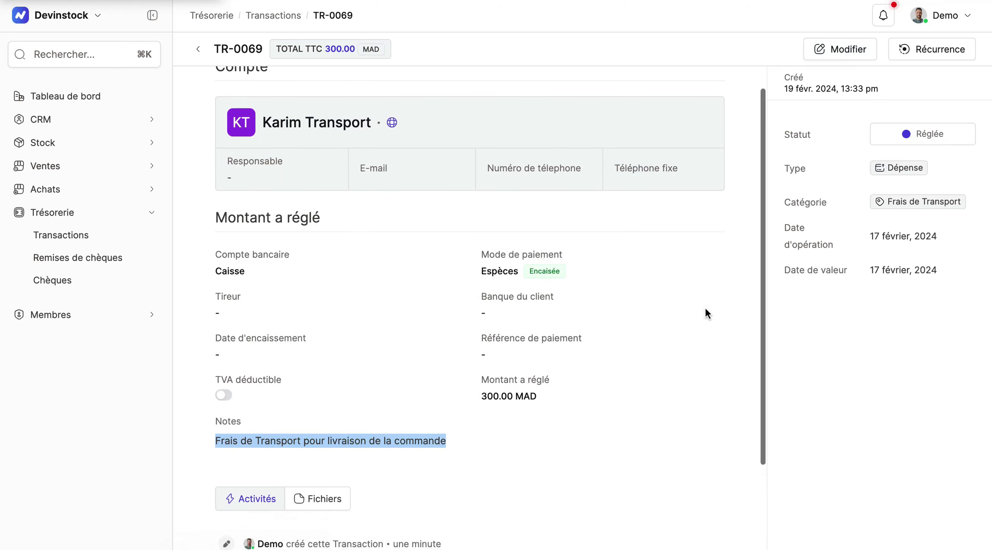